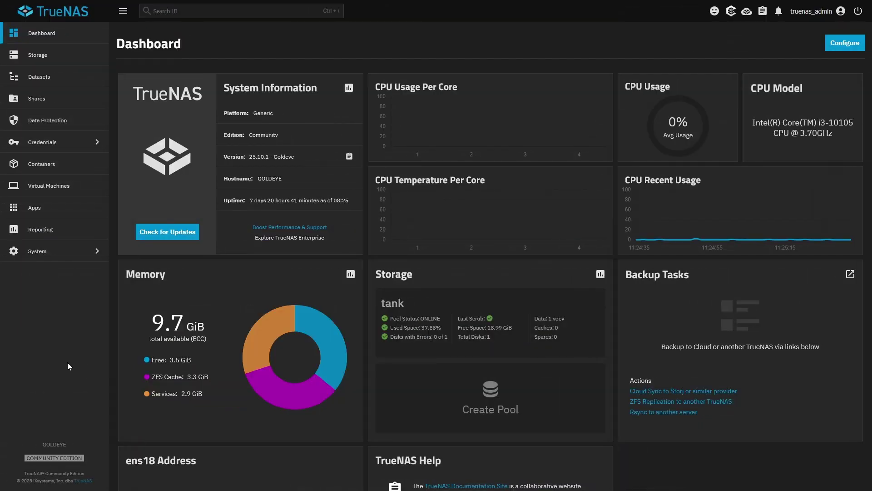
Create a Generic dataset named dockmon under tank/configs, skipping the ACL setup
left_click(65, 76)
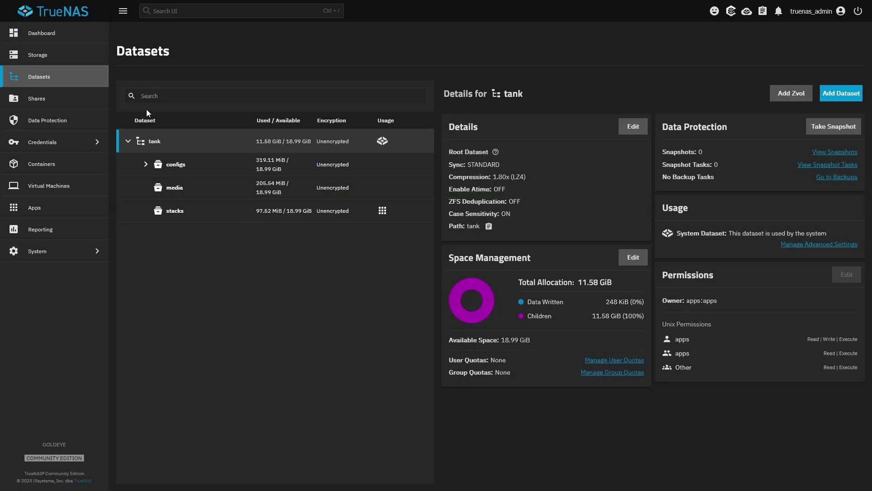
left_click(187, 166)
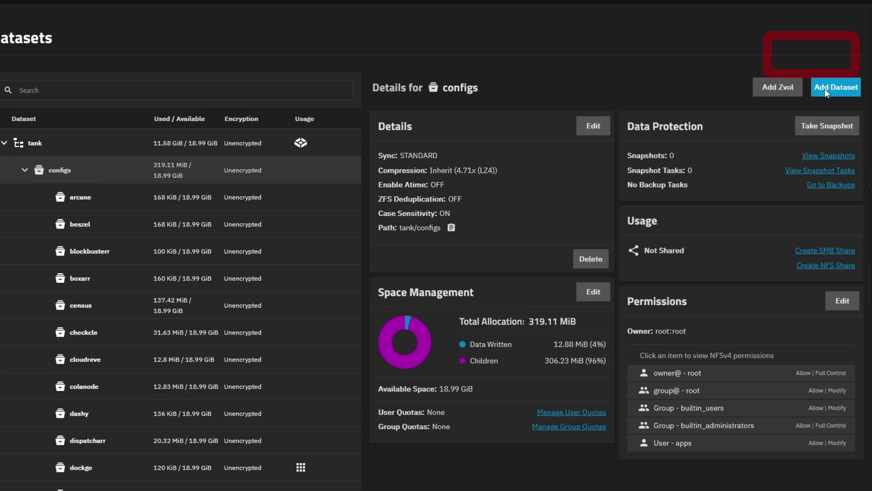
left_click(795, 61)
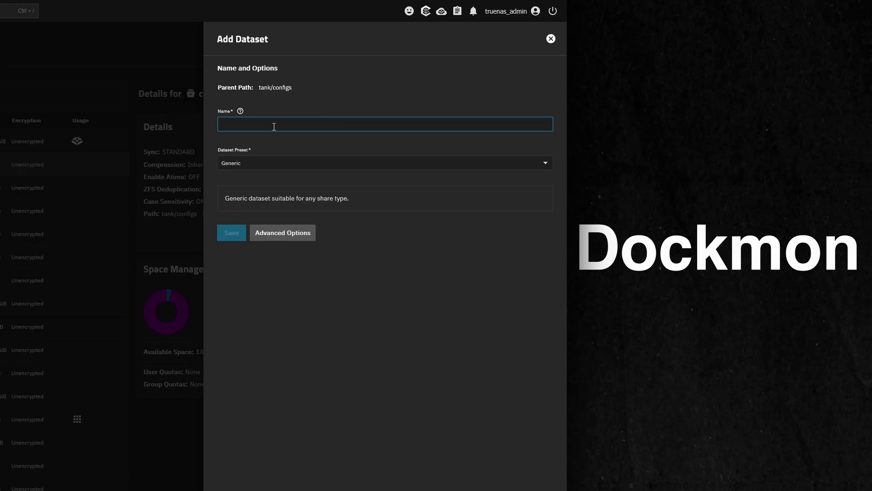
type("dockmon")
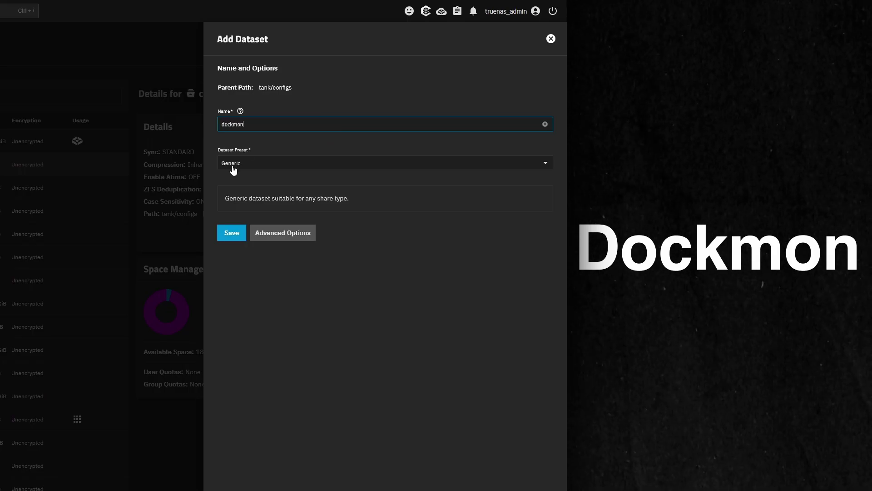
left_click(239, 229)
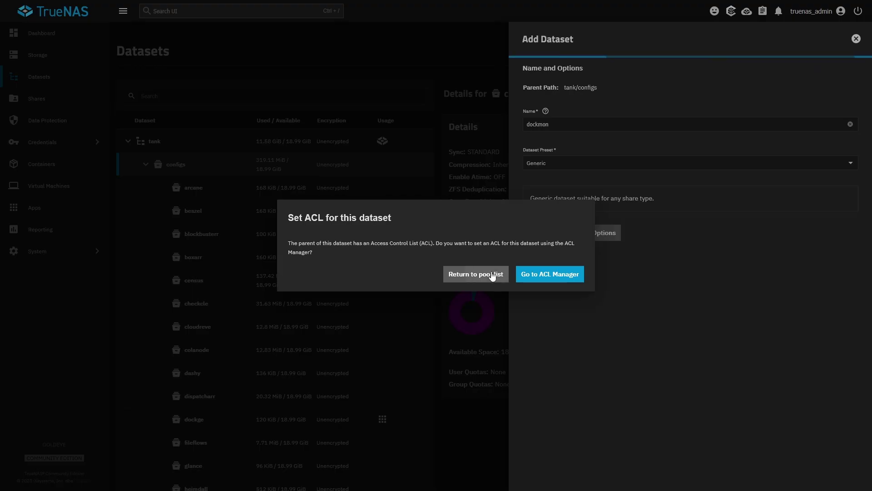
left_click(494, 274)
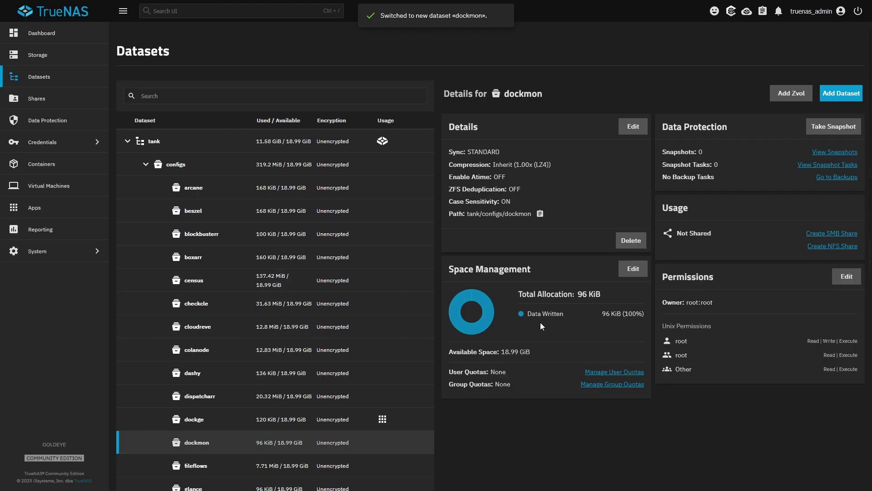
Set dockmon's group to apps with group write, remove other read and execute, and save
left_click(846, 281)
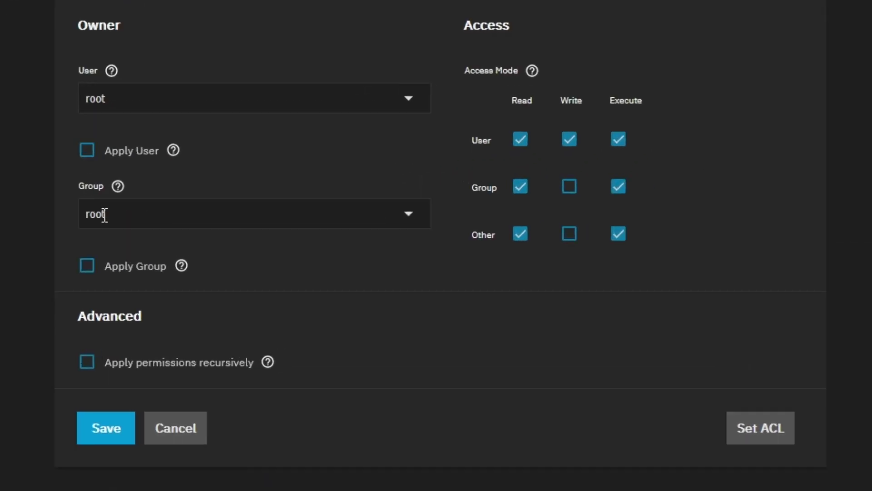
left_click(109, 215)
double_click(109, 215)
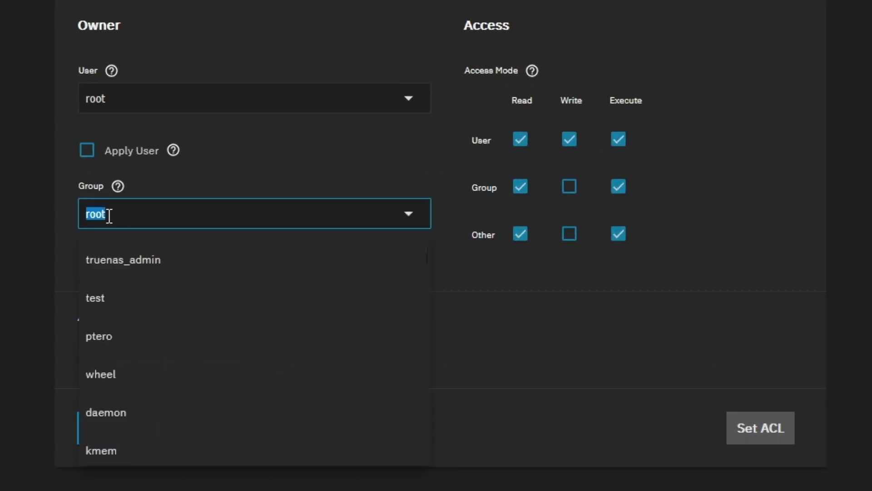
type("apps")
left_click(160, 268)
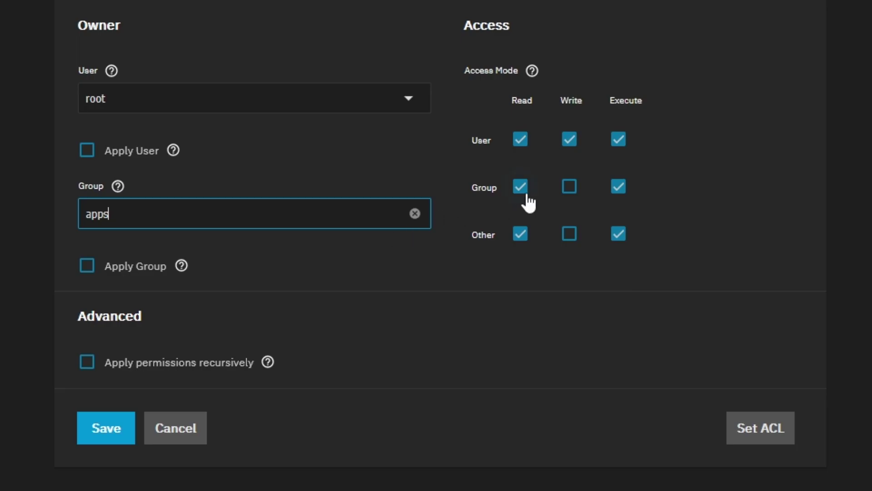
left_click(570, 187)
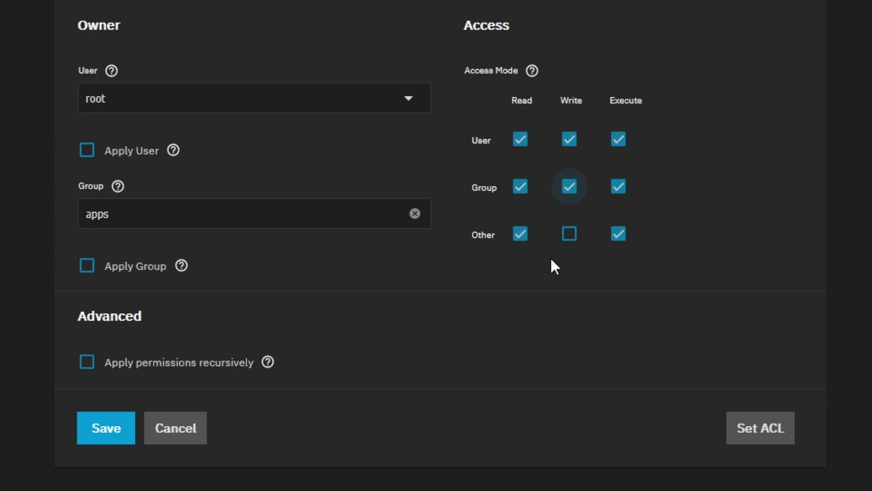
left_click(521, 237)
left_click(615, 240)
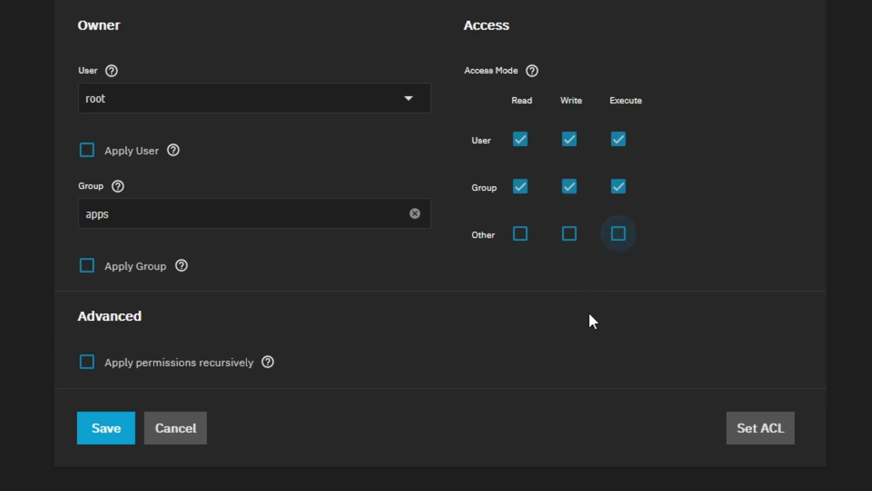
left_click(87, 266)
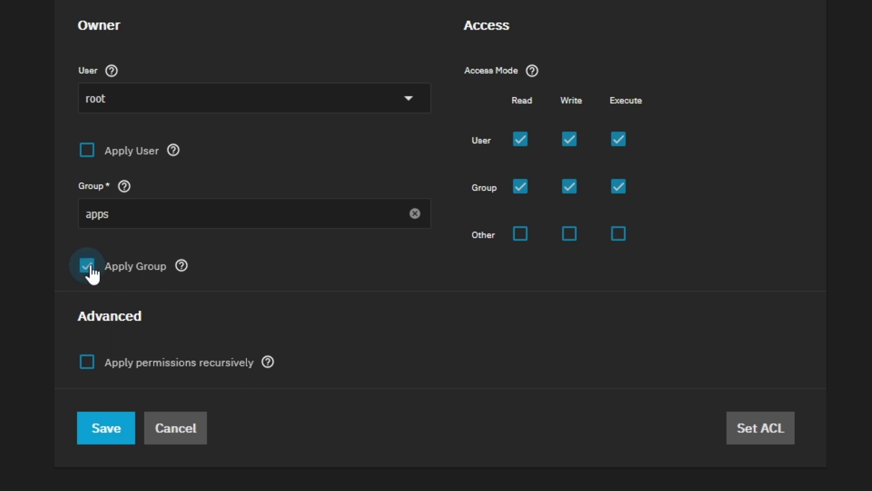
left_click(114, 426)
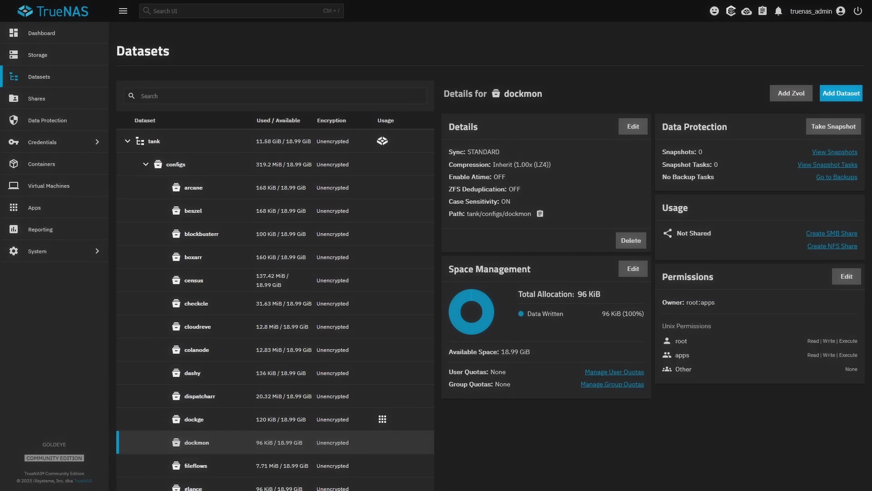
Launch Dockge's Web UI from the dockge app's Application Info in TrueNAS Apps
left_click(66, 213)
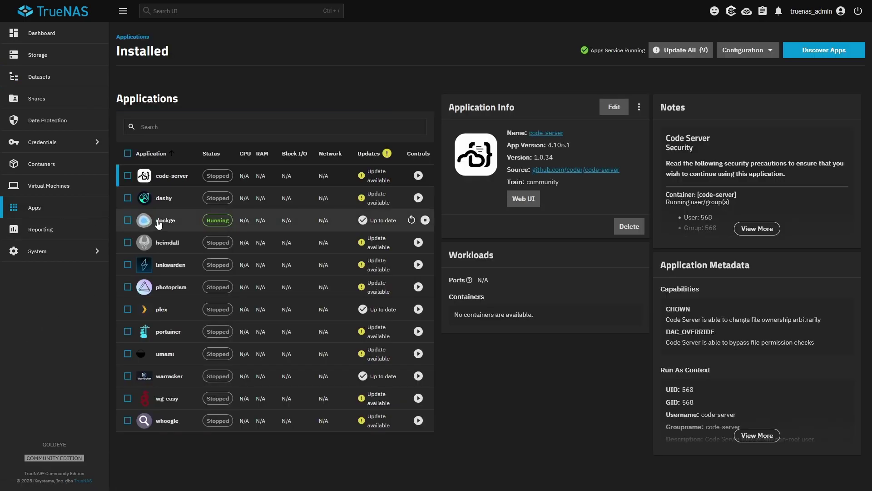
left_click(158, 223)
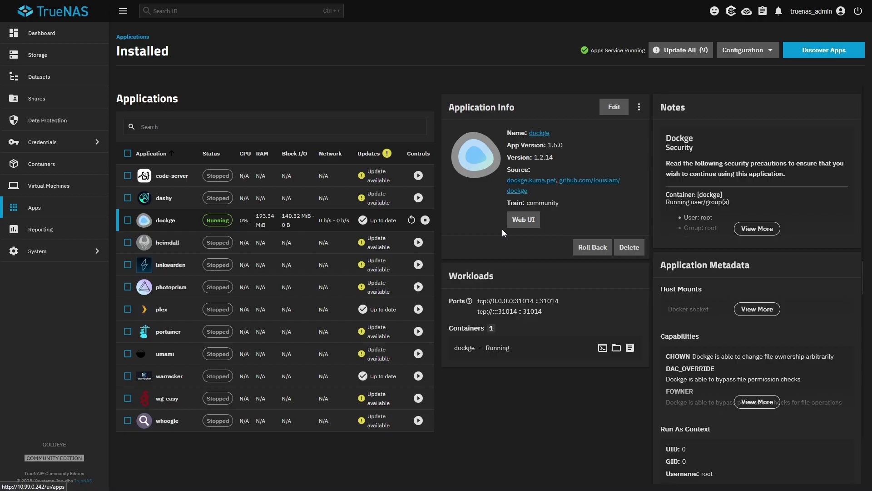
left_click(513, 225)
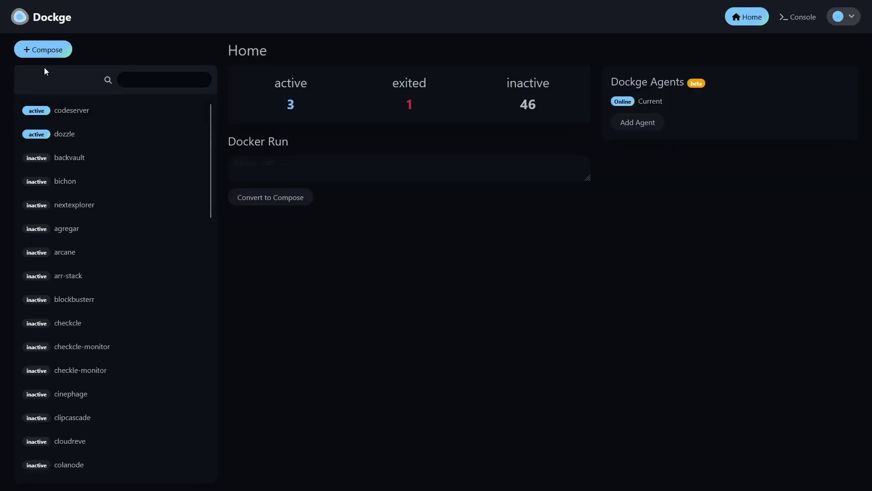
Create a new Dockge stack named dockmon and delete the sample nginx compose YAML
left_click(37, 54)
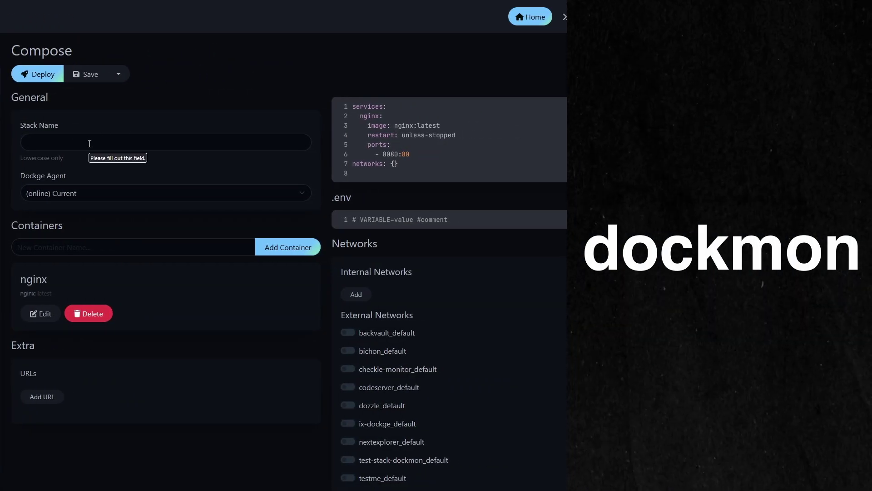
left_click(193, 144)
type("dockmon")
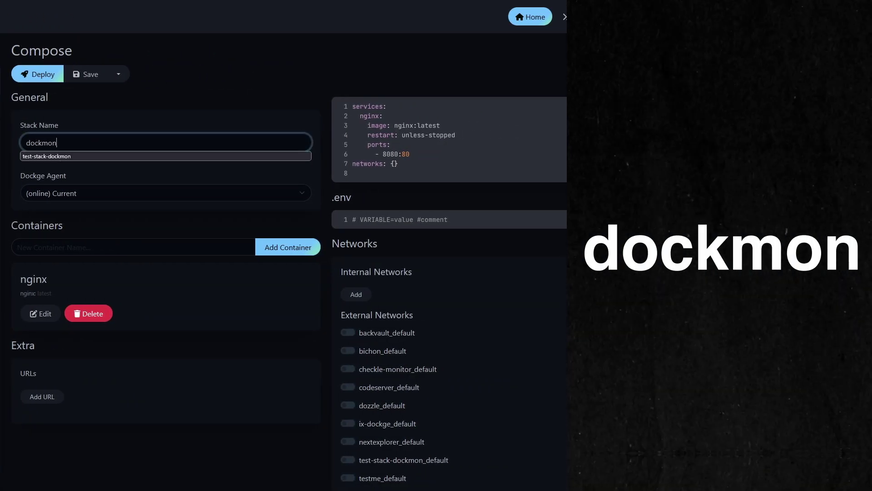
key("Escape")
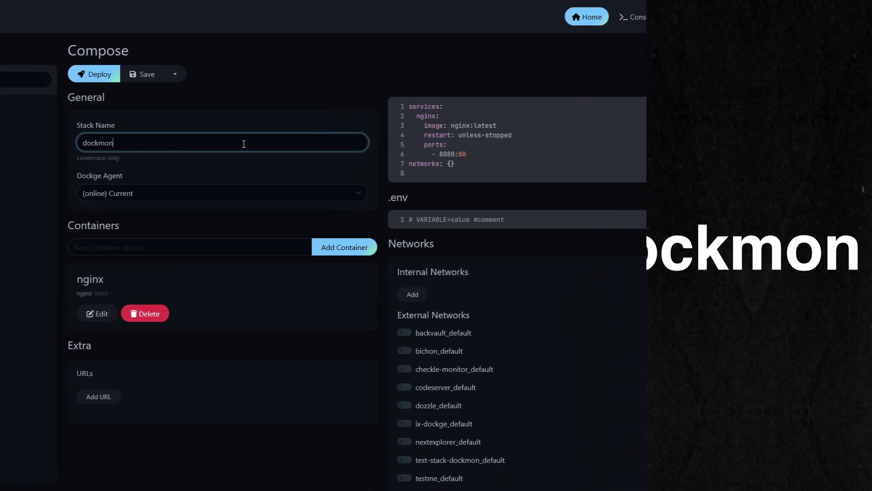
left_click_drag(622, 169, 560, 107)
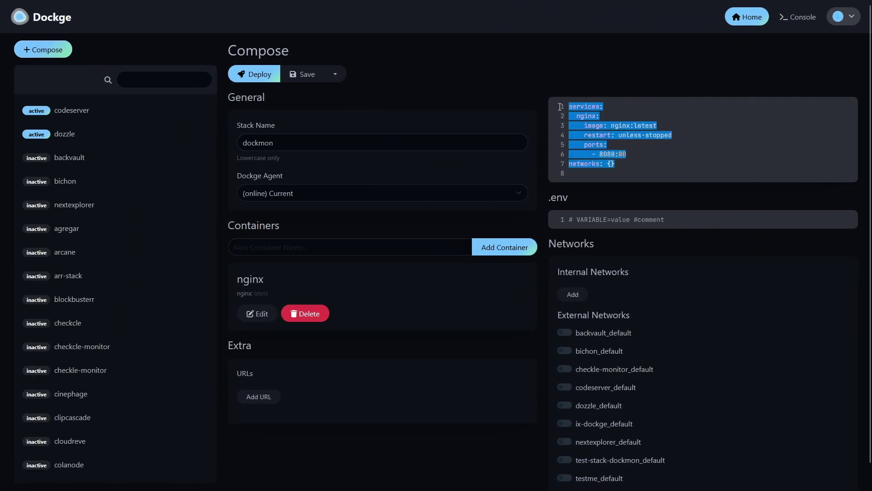
key("BackSpace")
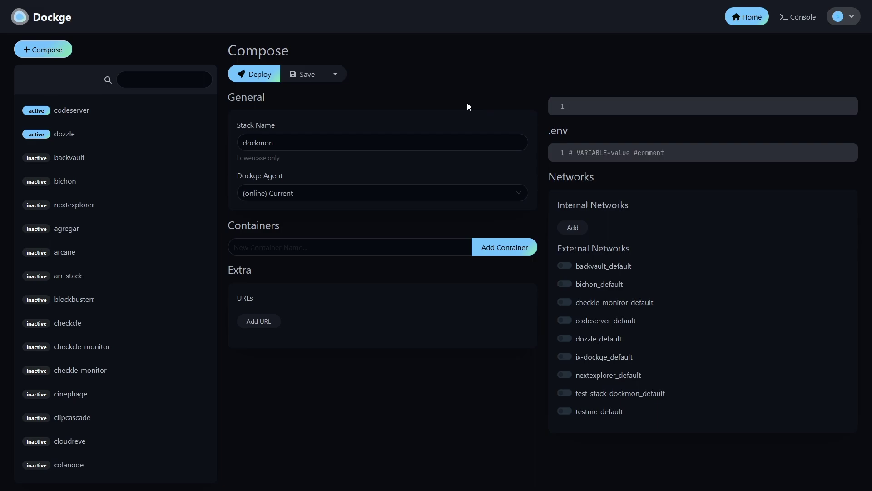
Search the Servers@Home Wiki for dockmon, copy the guide's compose YAML, and return to Dockge
left_click(256, 10)
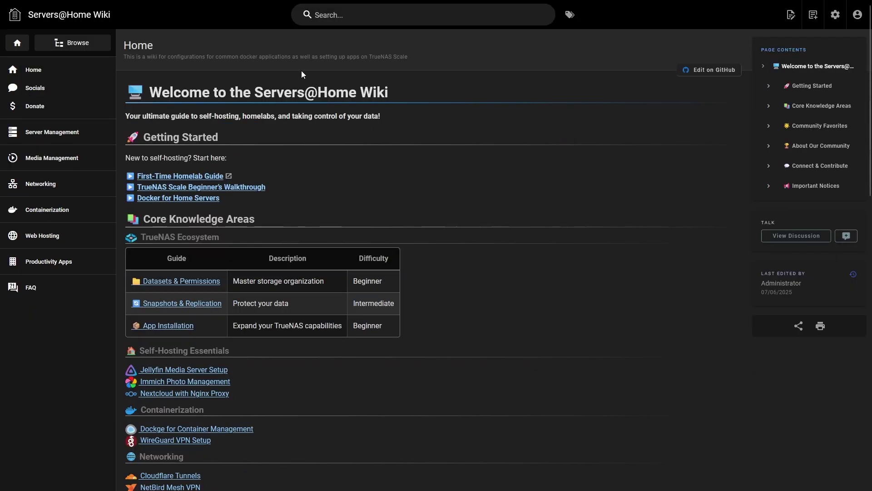
left_click(342, 17)
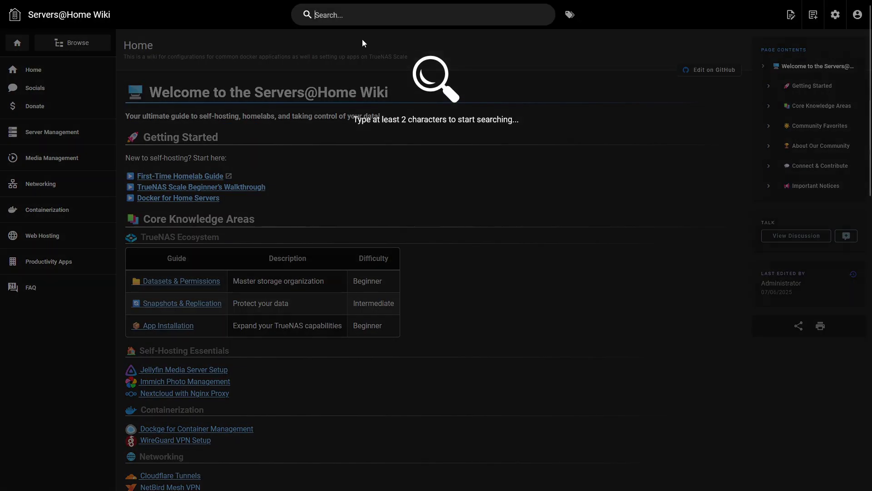
type("dockmon")
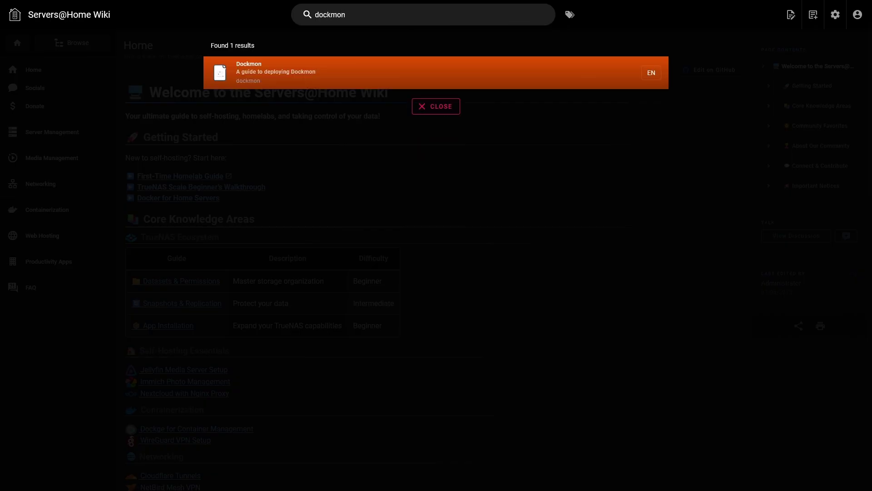
key("Return")
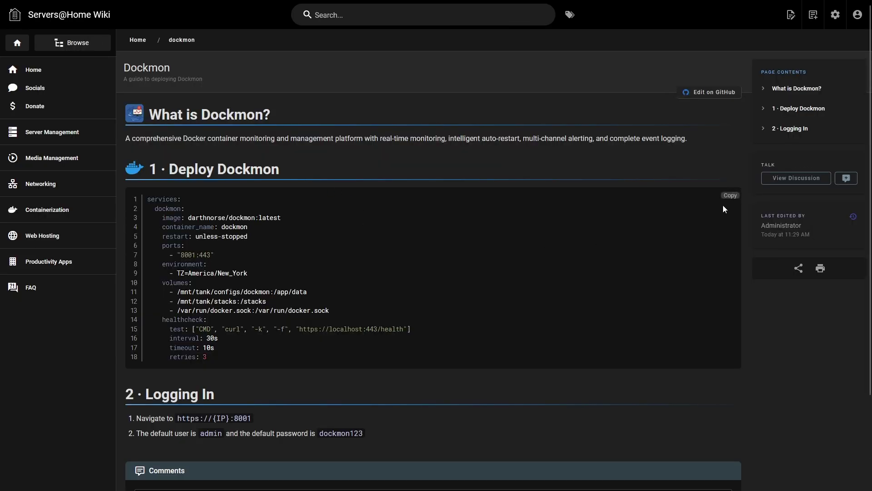
left_click(728, 201)
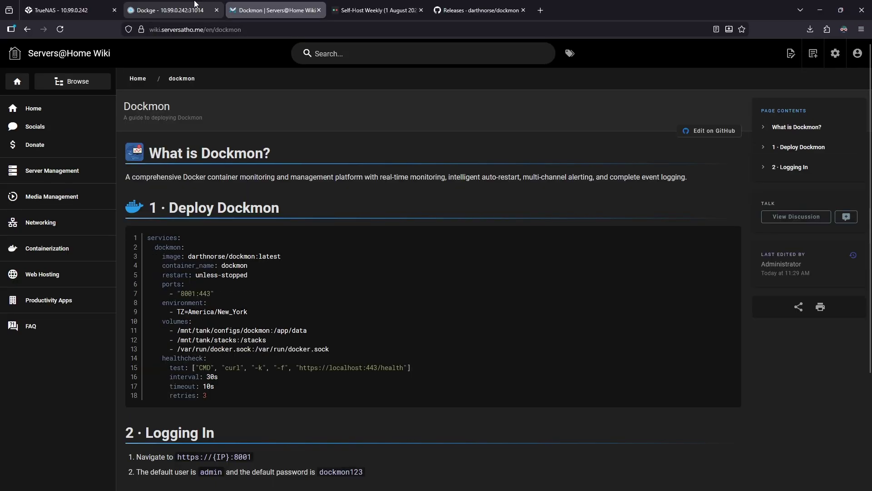
left_click(200, 6)
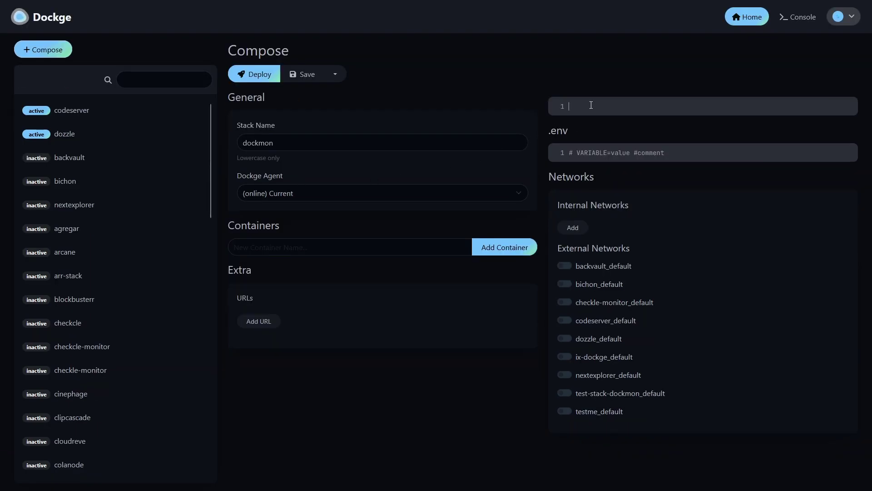
Paste the DockMon compose YAML and review port 8001, the tank volumes and Docker socket mount
key("ctrl+v")
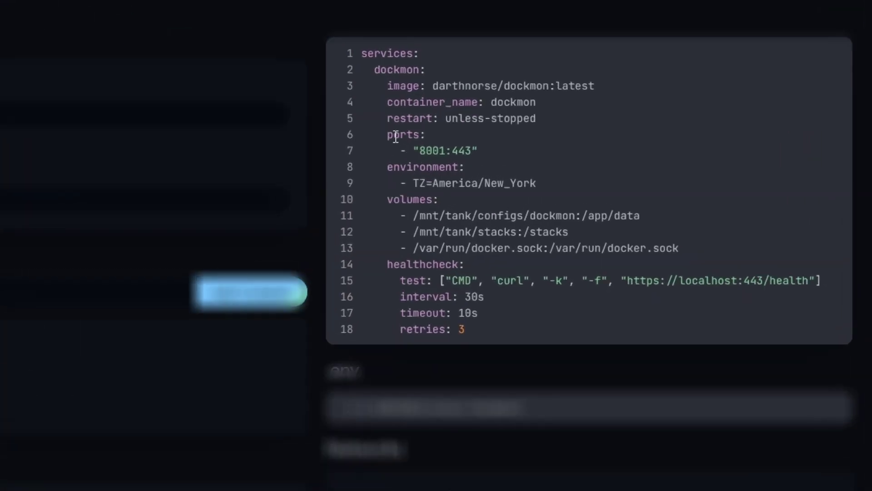
left_click_drag(387, 135, 419, 135)
double_click(430, 151)
double_click(394, 200)
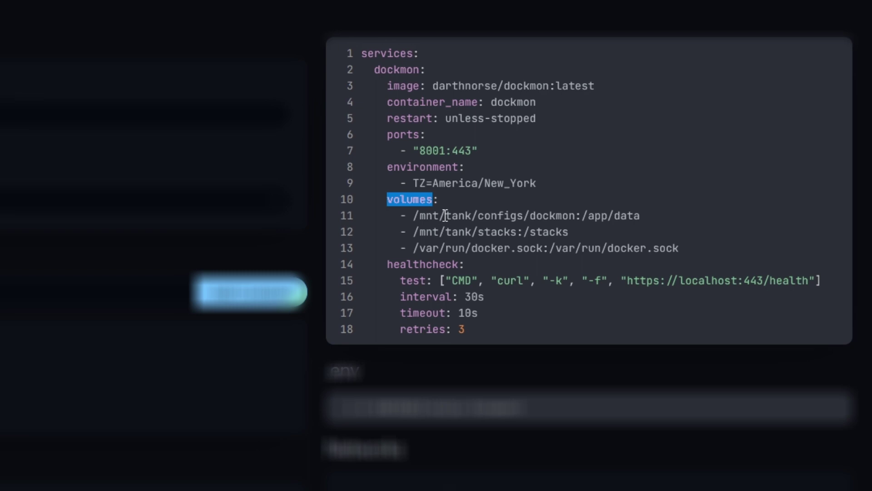
left_click(426, 216)
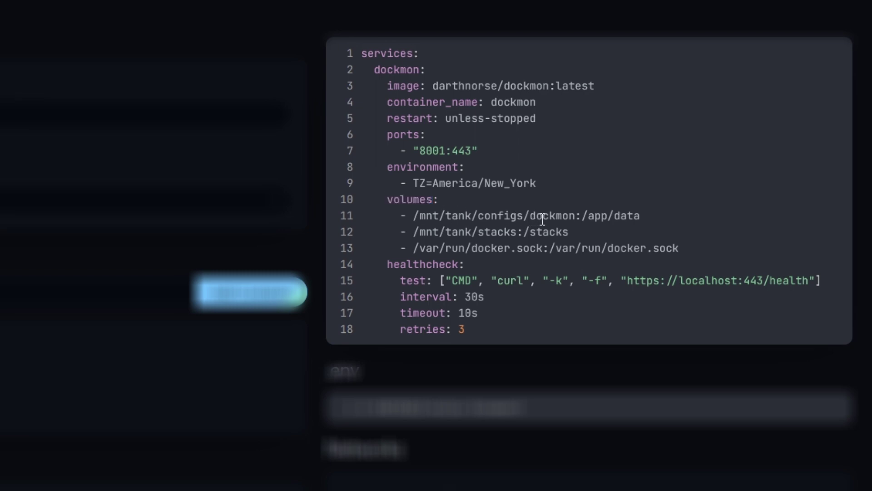
double_click(459, 216)
left_click(531, 216)
left_click_drag(413, 248, 670, 251)
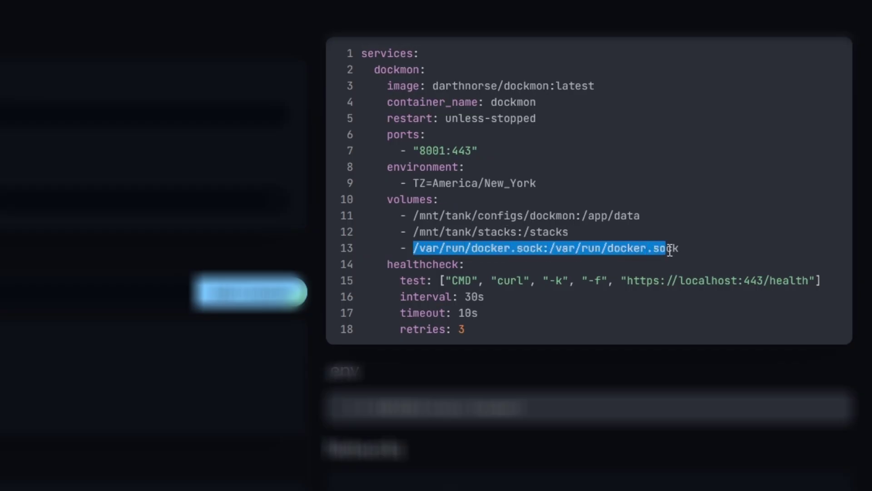
left_click(661, 250)
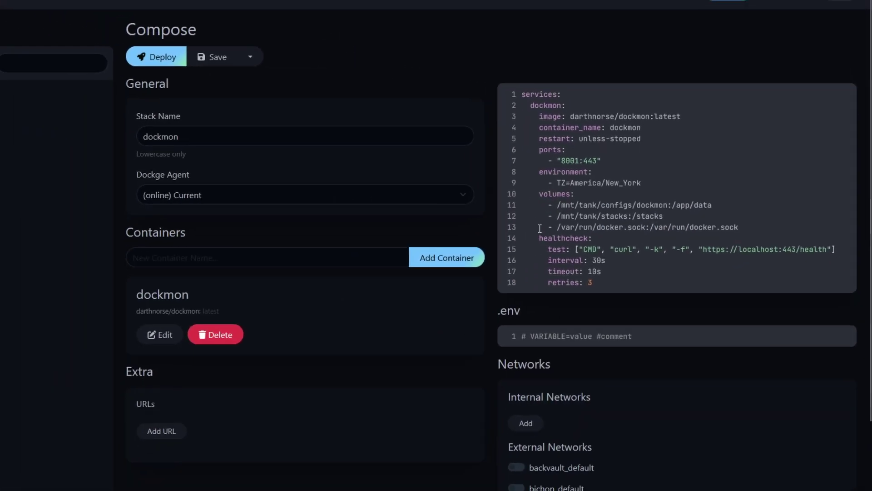
left_click(262, 75)
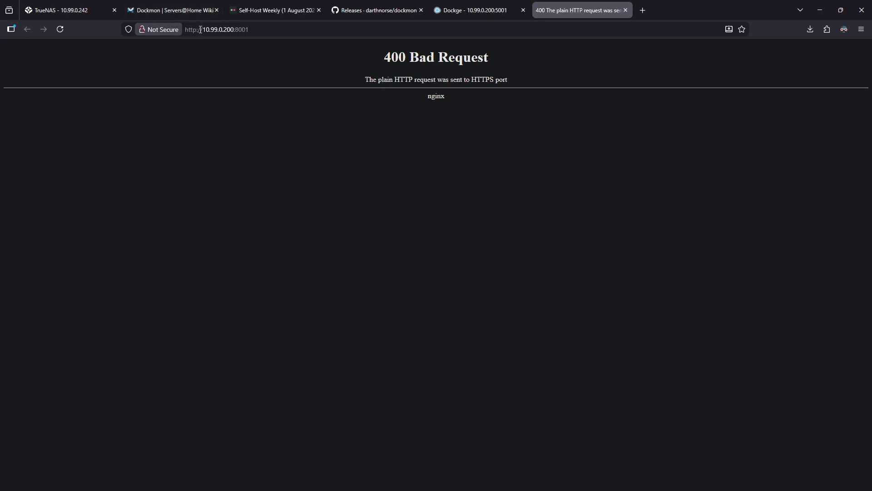
left_click(197, 30)
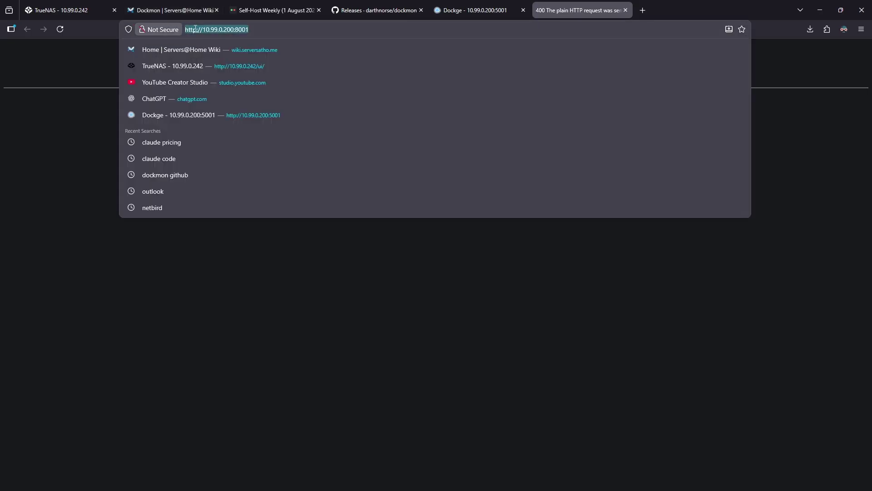
left_click(195, 29)
type("s")
key("Return")
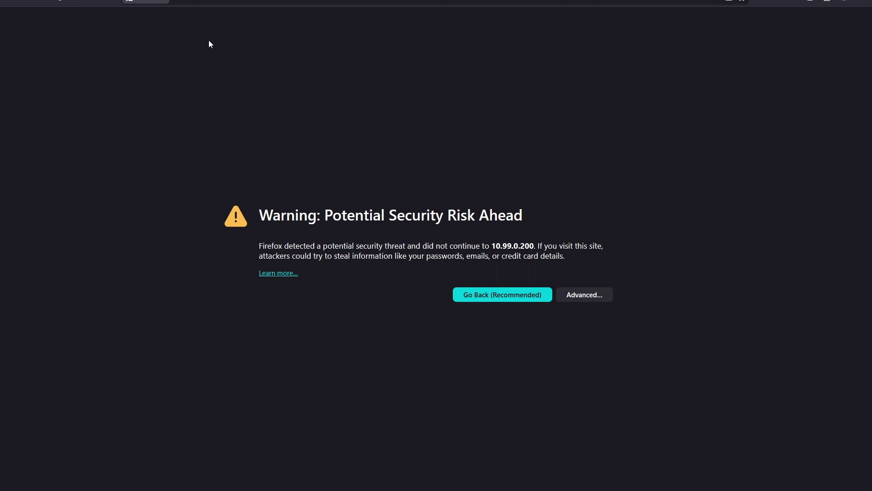
left_click(597, 292)
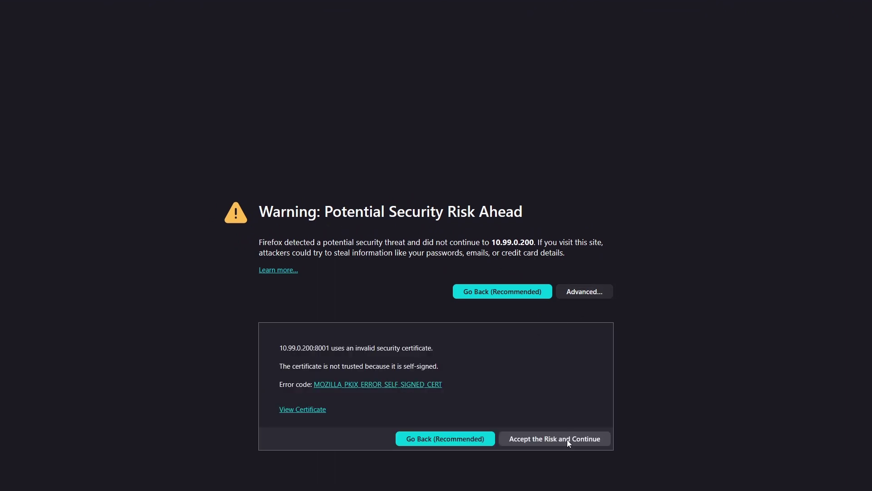
left_click(568, 441)
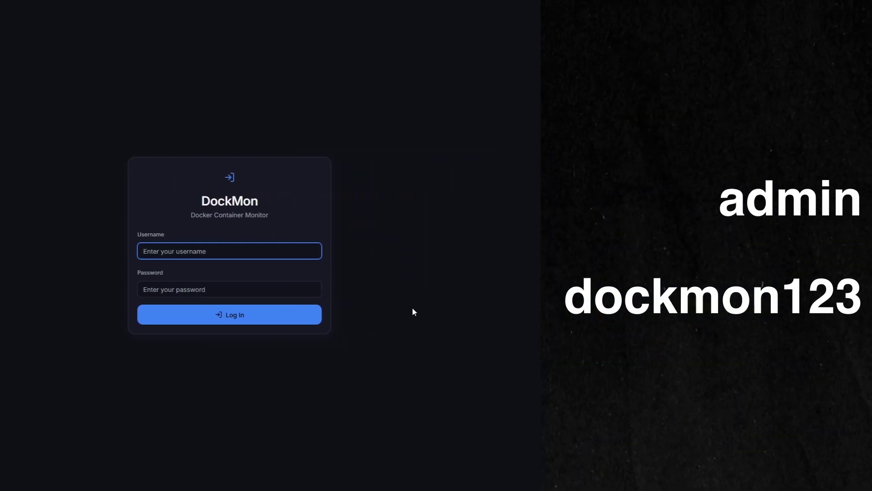
Log in with the default admin credentials and set a new account password
type("admin")
key("Tab")
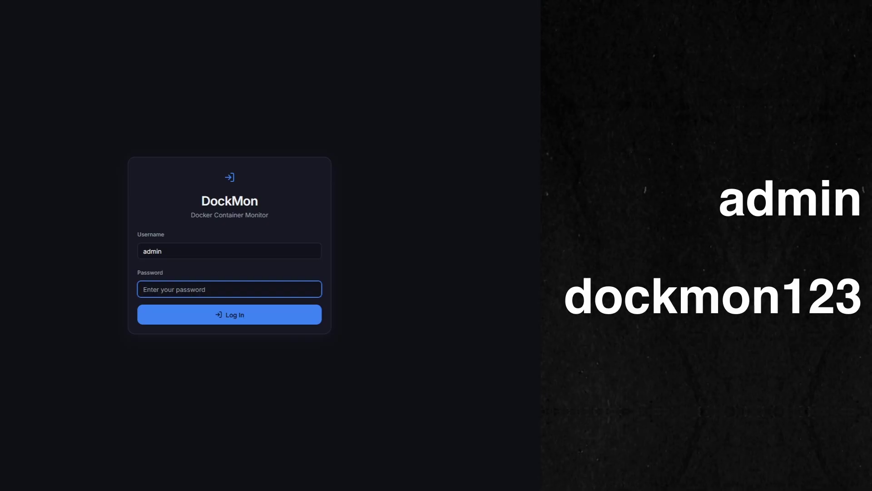
type("dockmon12")
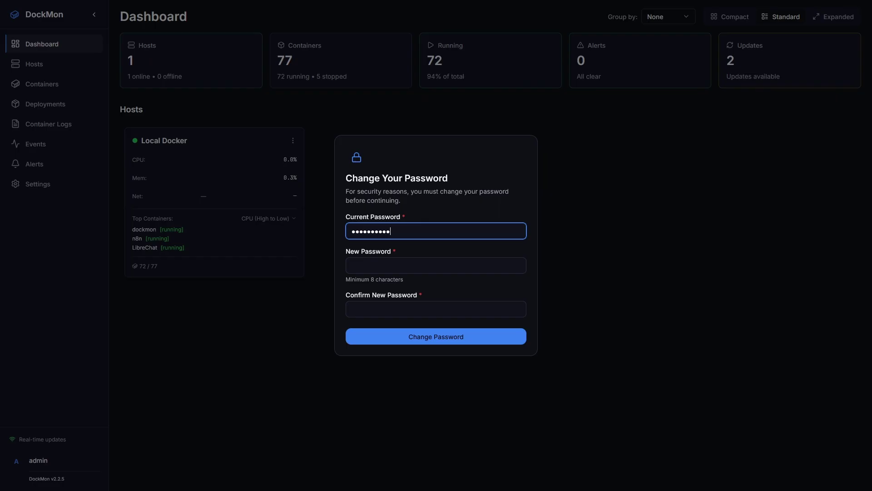
left_click(436, 265)
type("do")
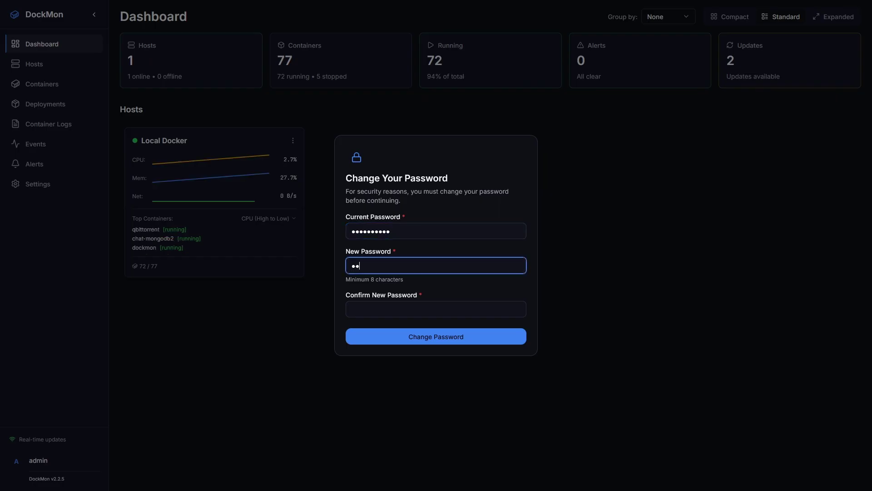
type("ckmon1")
key("Tab")
type("dockmon1")
key("Return")
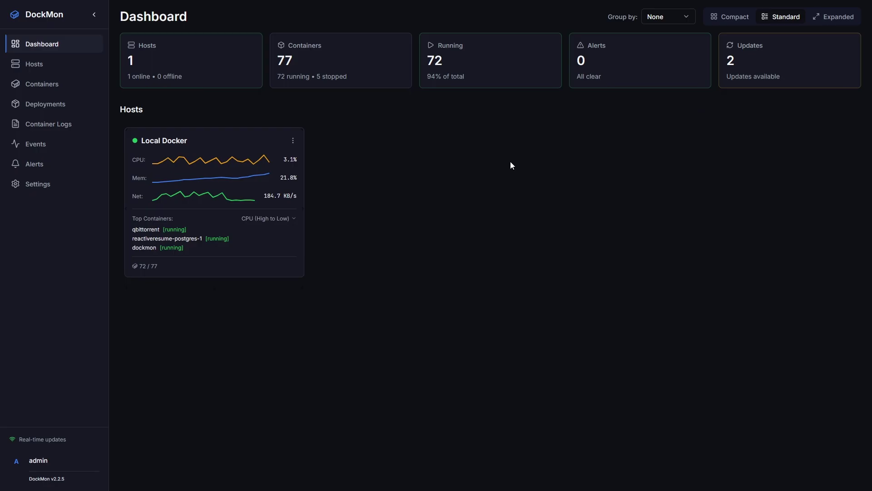
Switch to the Expanded layout and enable stats widgets and per-container CPU/RAM statistics
left_click(833, 18)
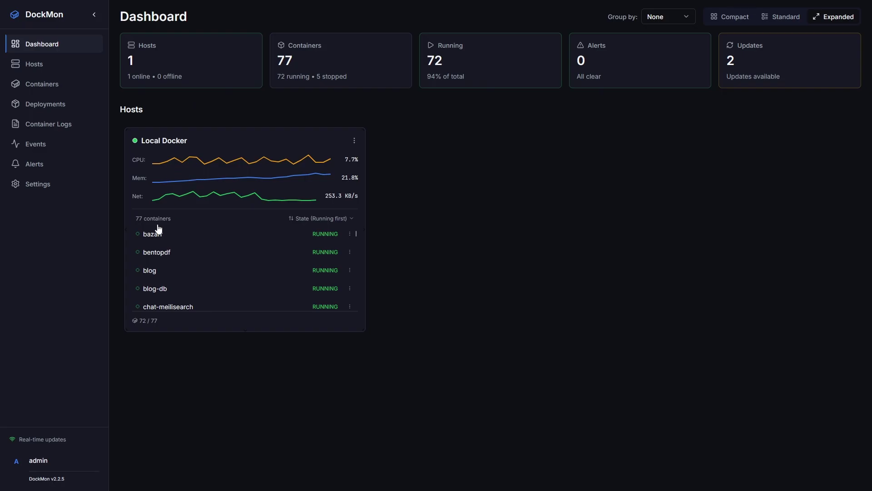
left_click(37, 184)
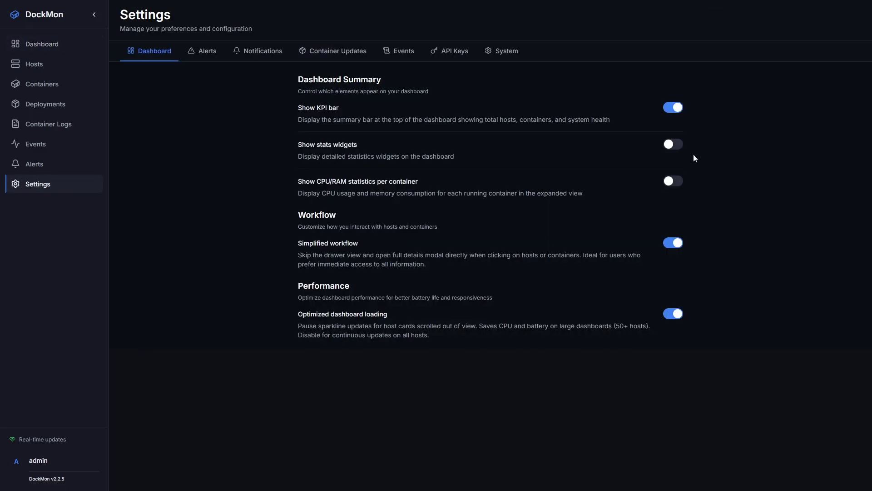
left_click(672, 145)
left_click(673, 180)
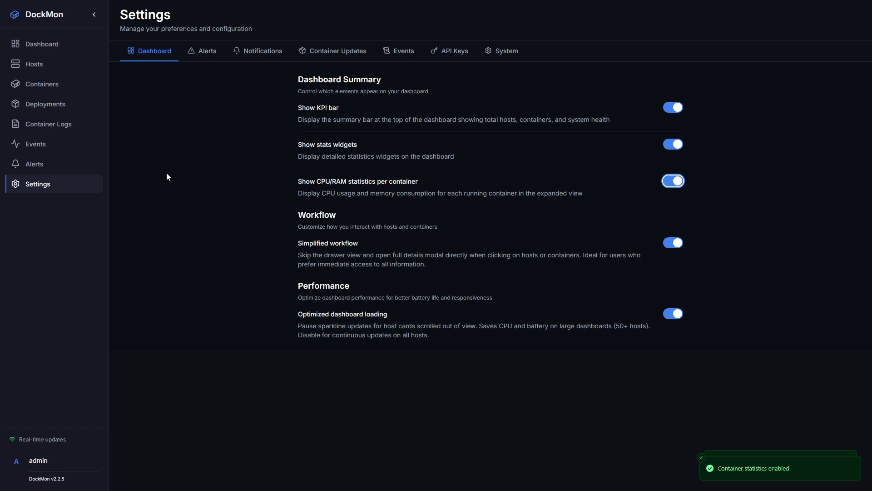
left_click(42, 44)
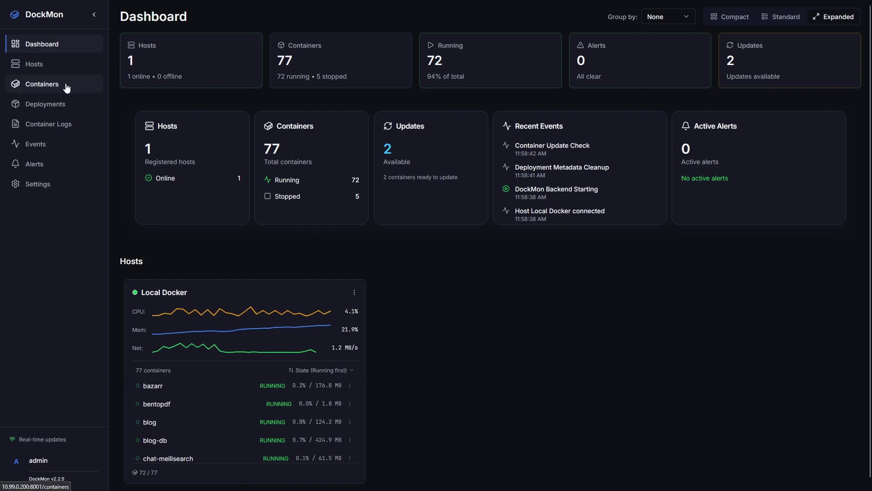
On Hosts, open Add Host, generate an agent token, view the system-service command, then close it
left_click(51, 66)
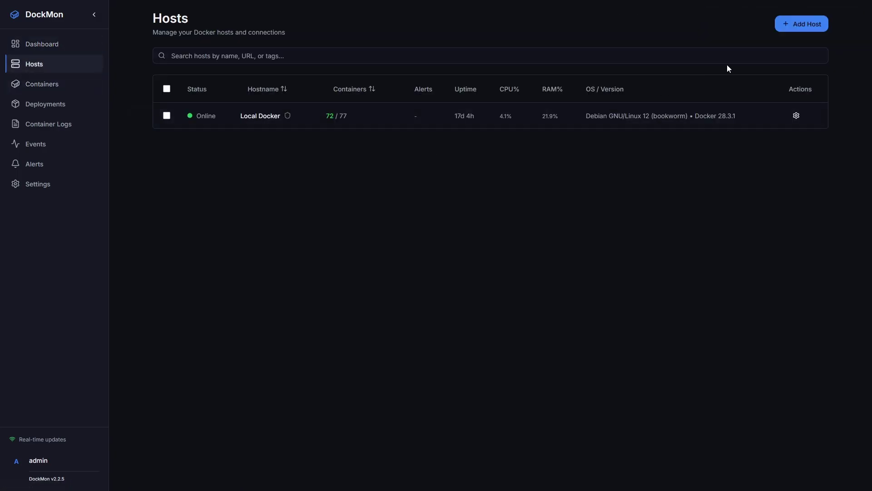
left_click(791, 26)
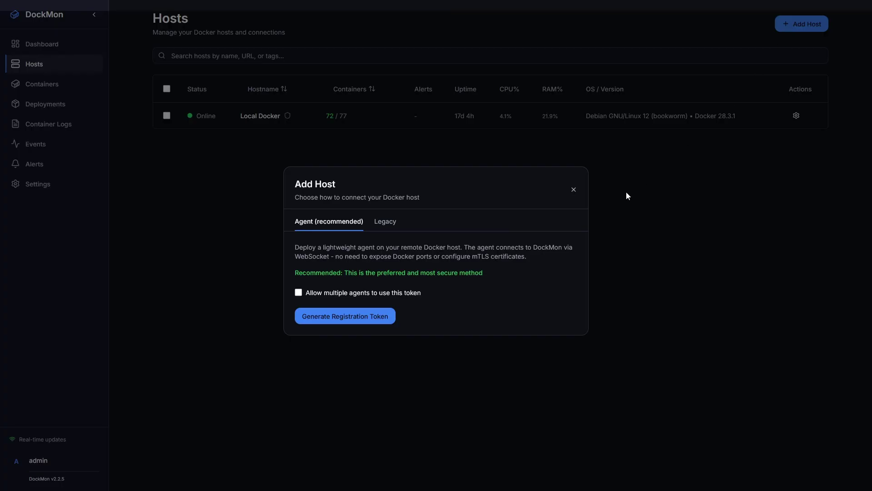
left_click(344, 325)
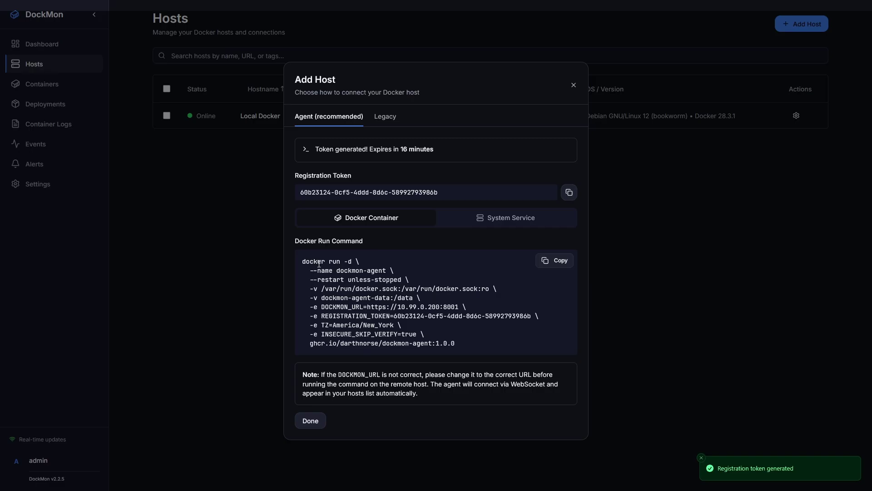
left_click(504, 221)
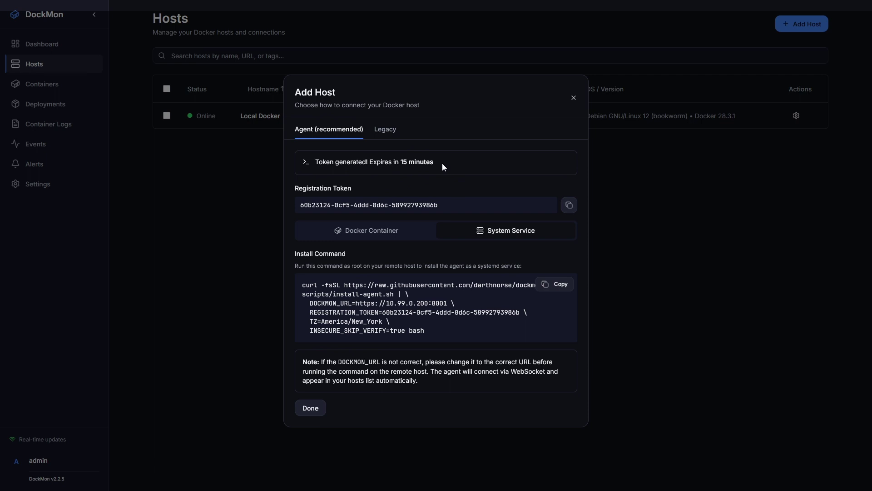
left_click(573, 98)
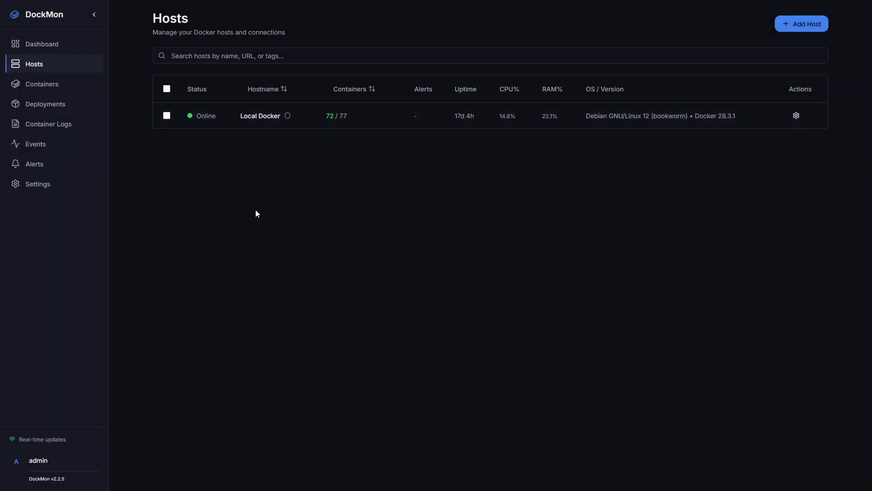
Browse n8n's Info, Logs, Events, Alerts, Updates and Health Check tabs, then open Deployments
left_click(51, 86)
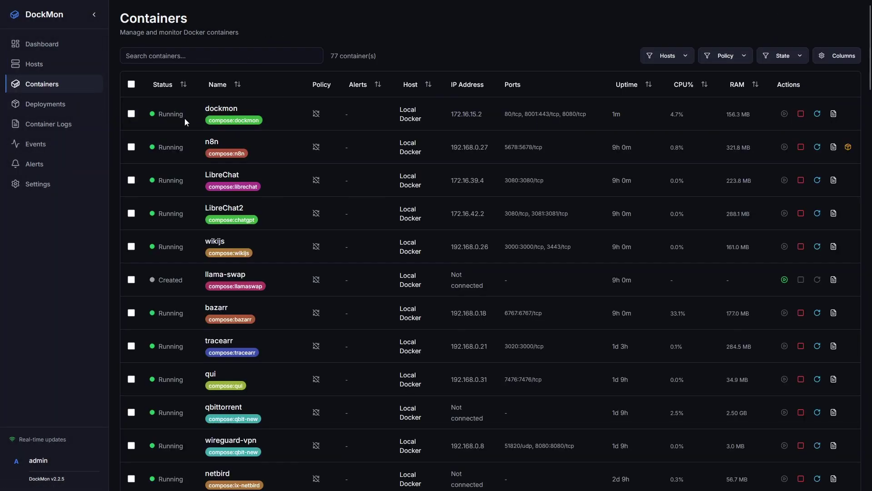
left_click(223, 145)
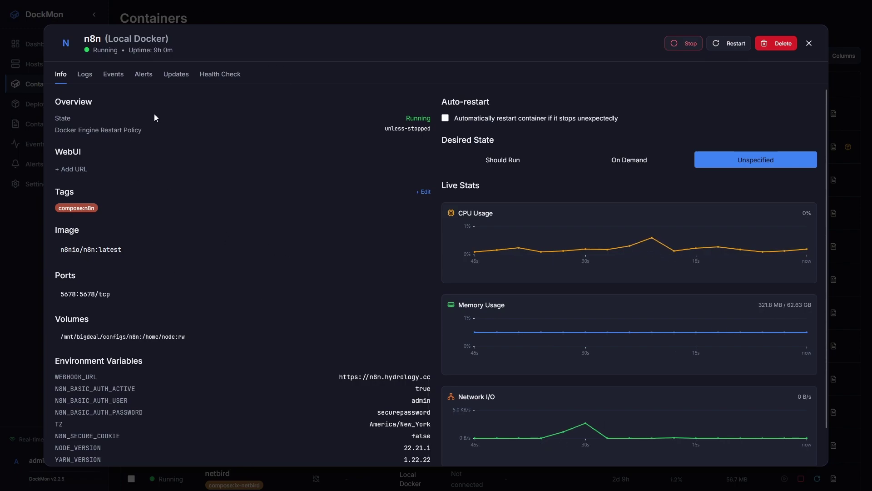
left_click(87, 78)
left_click(114, 80)
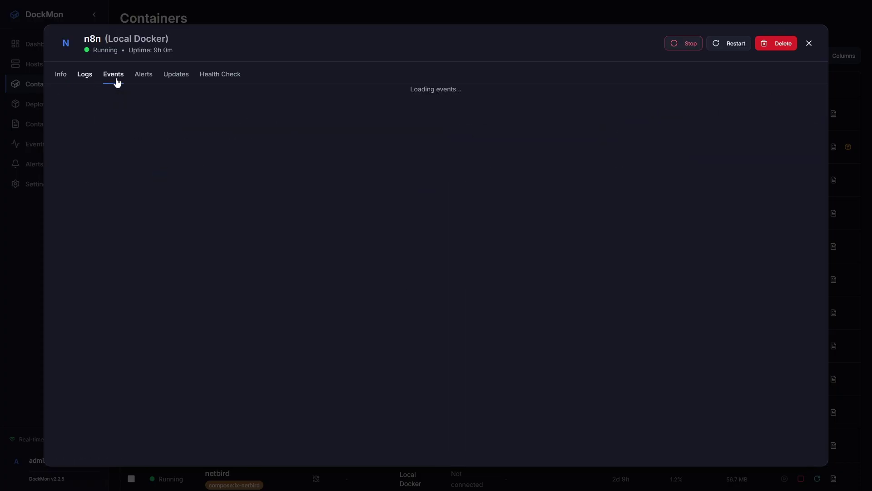
left_click(152, 80)
left_click(174, 77)
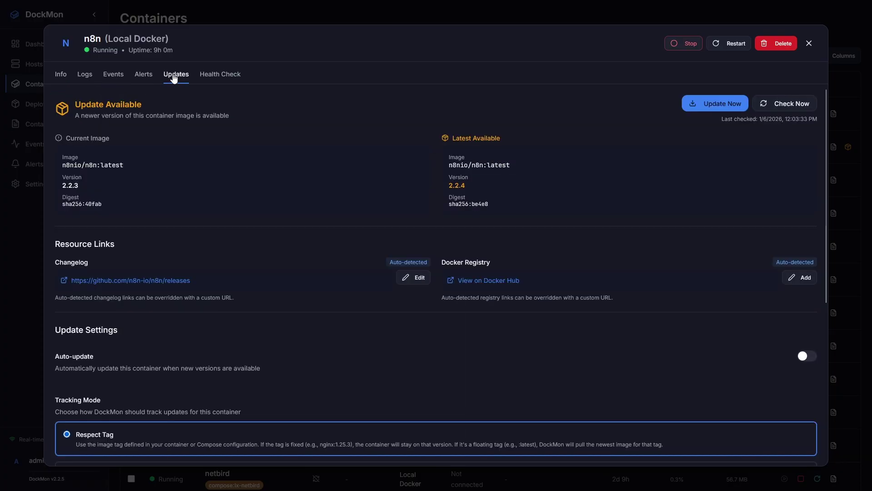
left_click(216, 81)
left_click(809, 43)
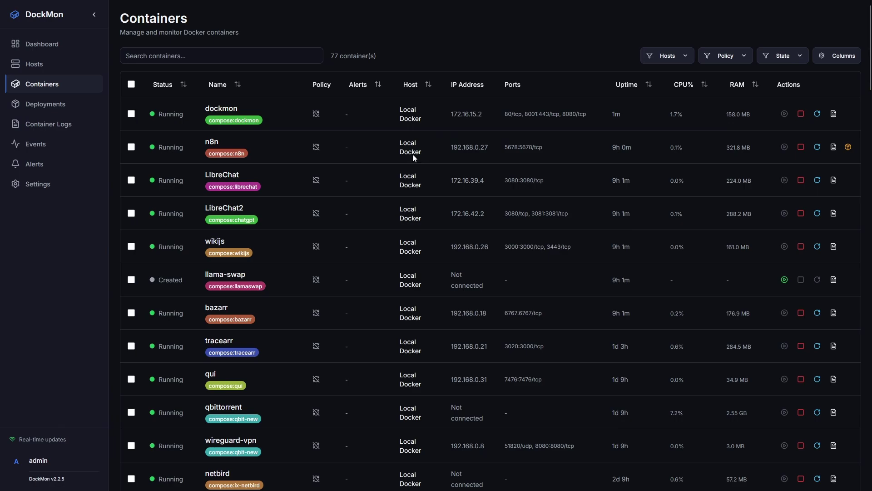
left_click(58, 107)
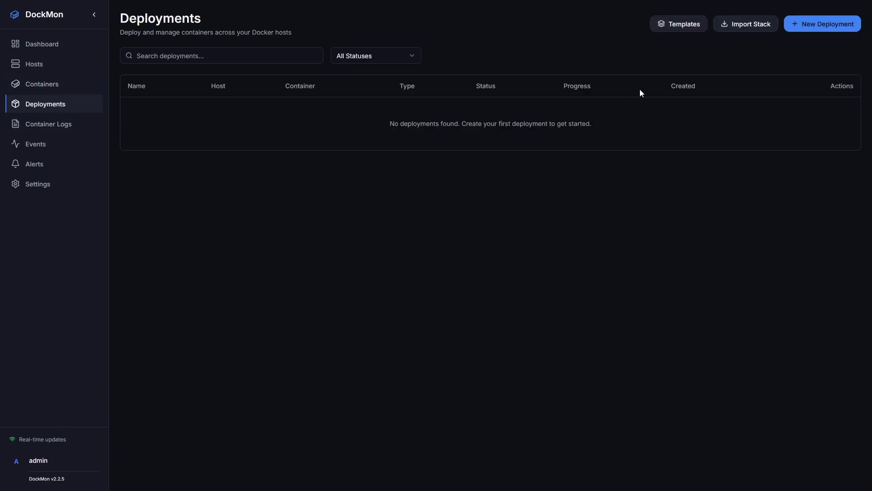
left_click(798, 30)
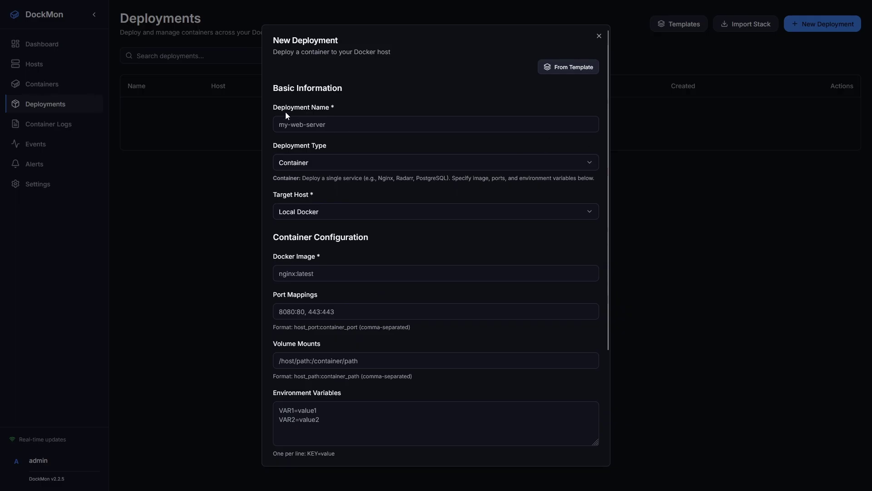
left_click_drag(286, 112, 329, 107)
left_click(326, 162)
left_click(321, 196)
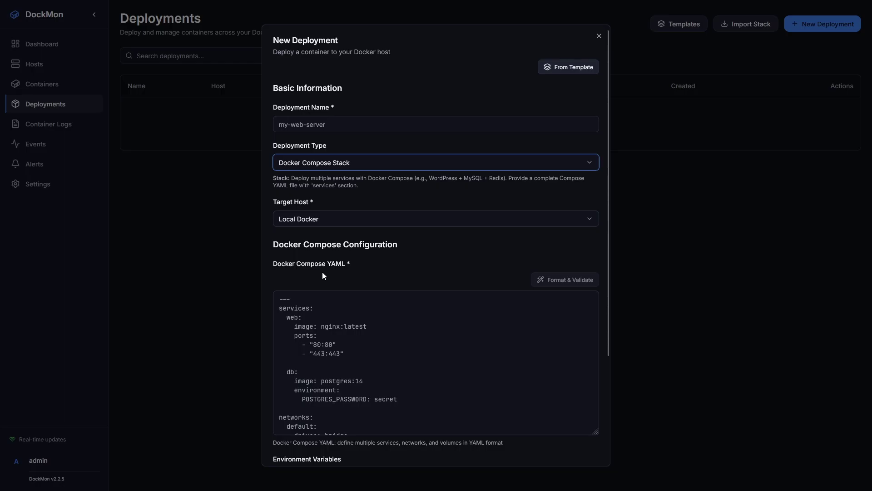
scroll(317, 192, "down", 3)
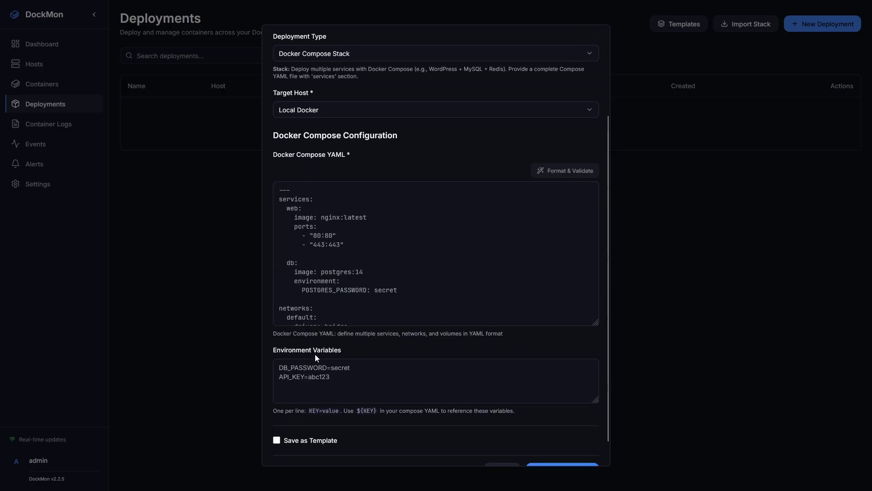
scroll(317, 358, "down", 1)
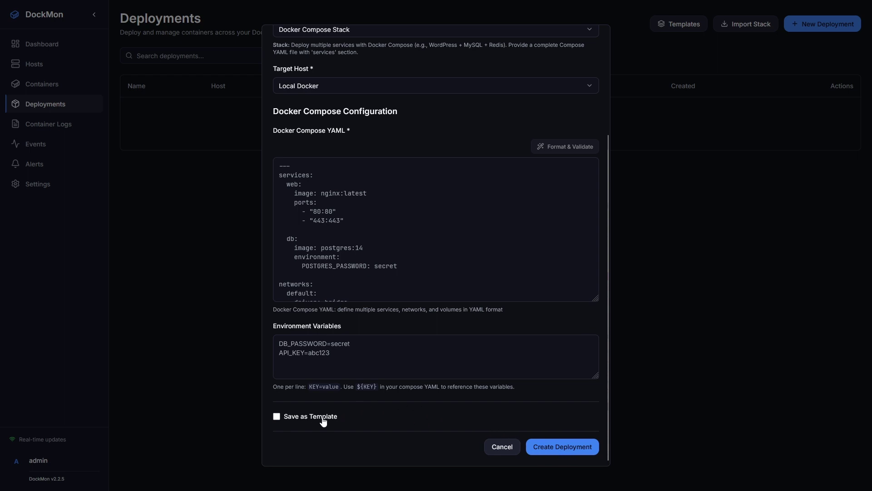
scroll(362, 364, "up", 3)
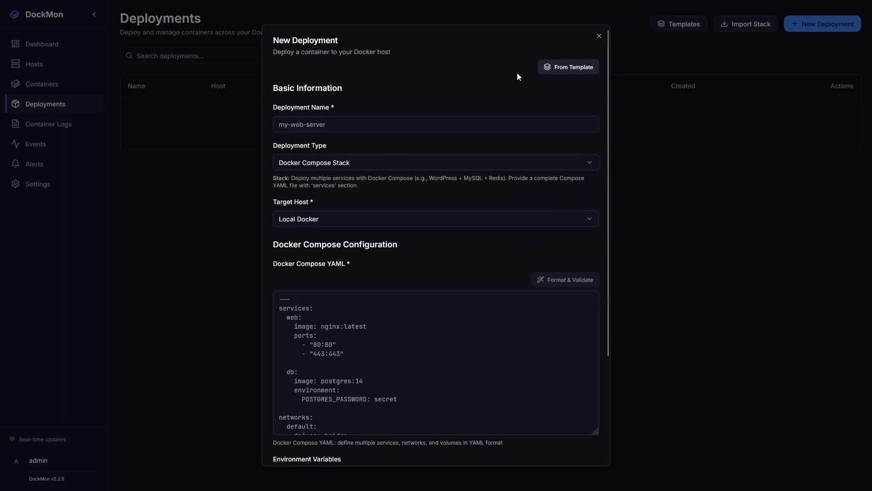
left_click(568, 70)
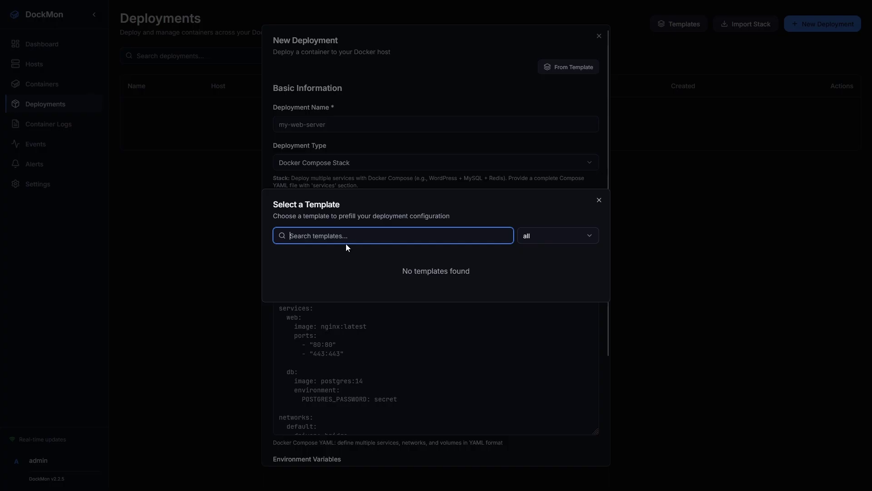
left_click(599, 200)
left_click(599, 36)
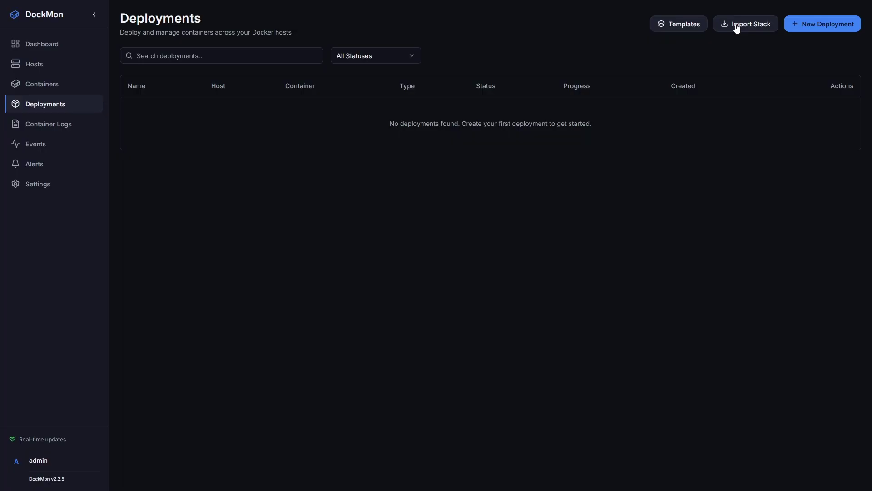
Scan the Local Docker host for existing compose files to import
left_click(736, 27)
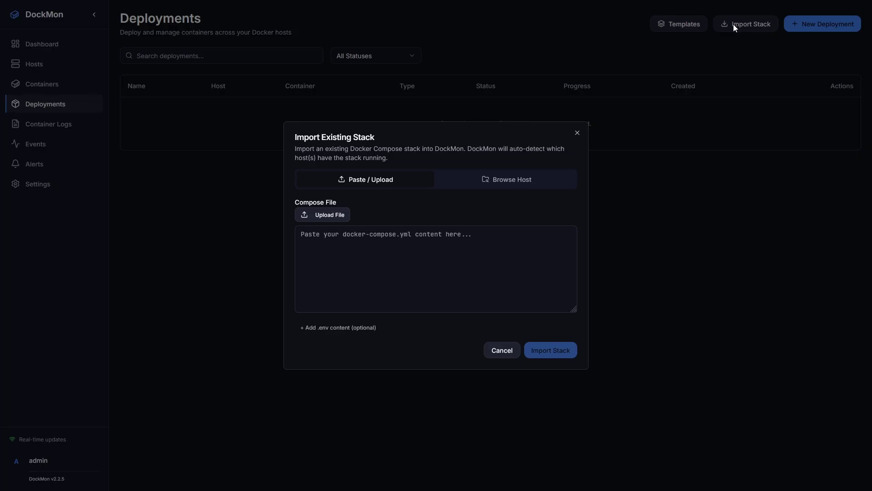
left_click(507, 182)
left_click(348, 232)
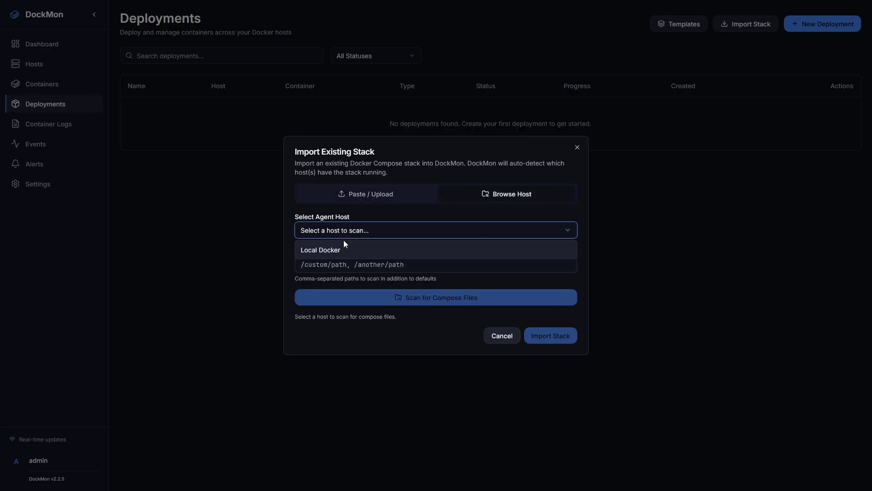
left_click(343, 250)
left_click(402, 298)
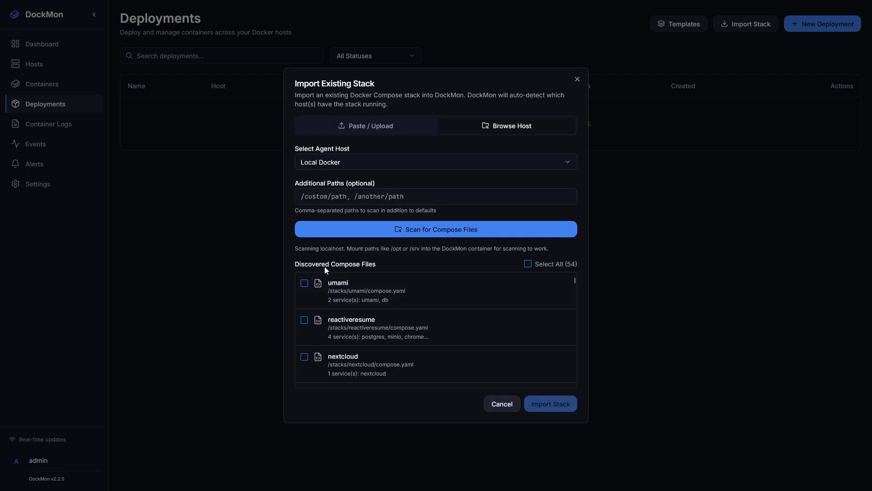
Import all 54 discovered compose files, confirming 52 stacks imported as deployments
left_click(528, 264)
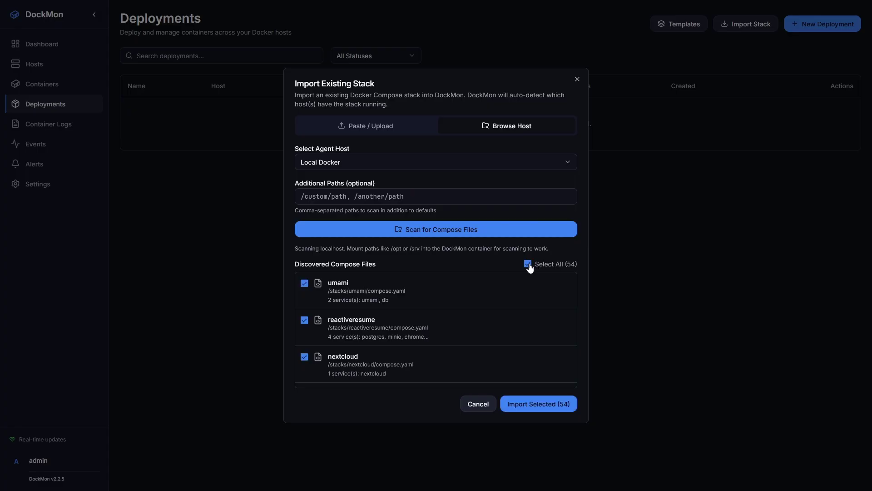
left_click(545, 407)
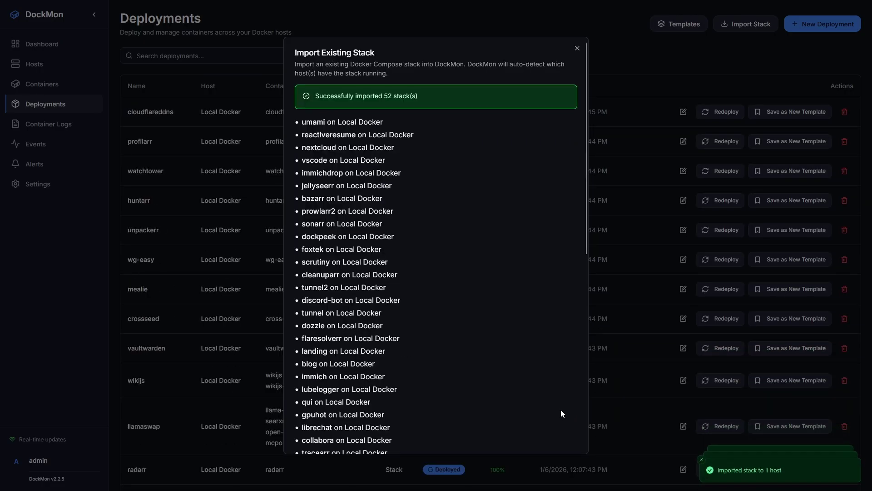
left_click_drag(383, 96, 421, 97)
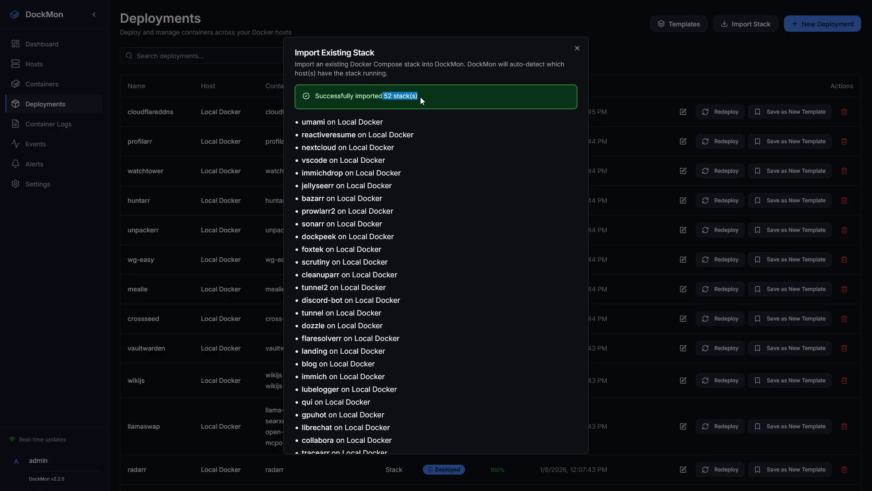
key("Escape")
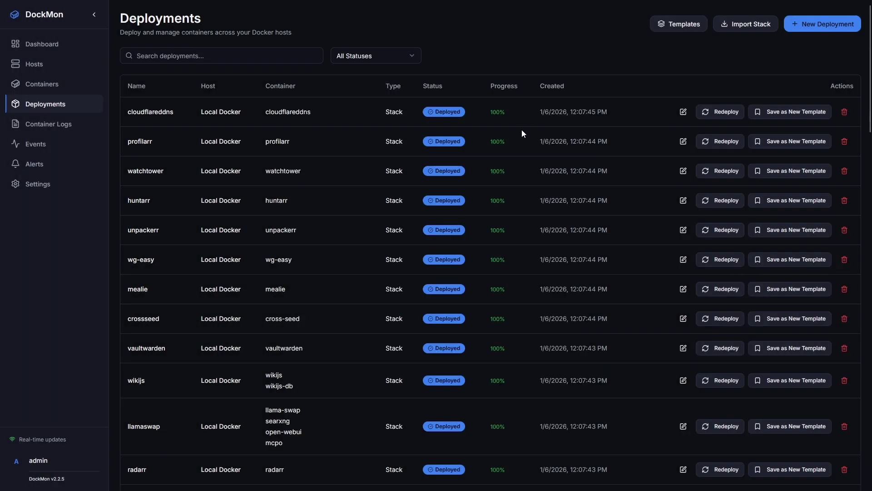
left_click(683, 201)
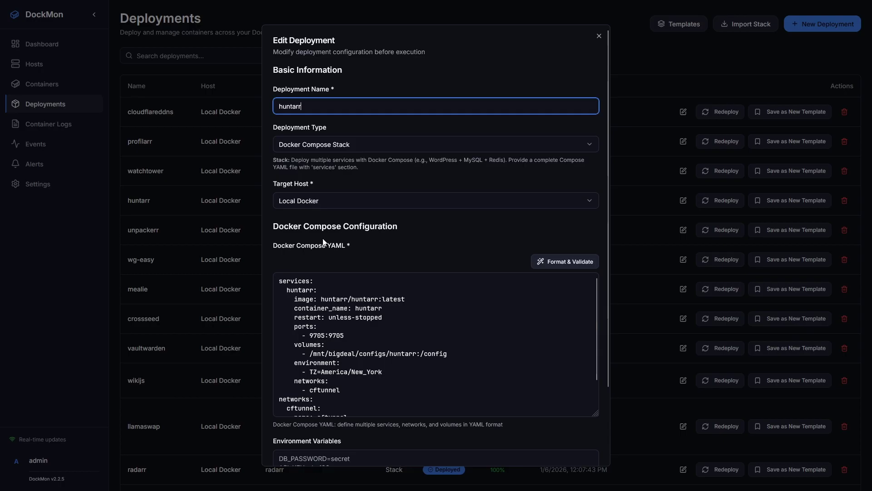
scroll(318, 260, "down", 2)
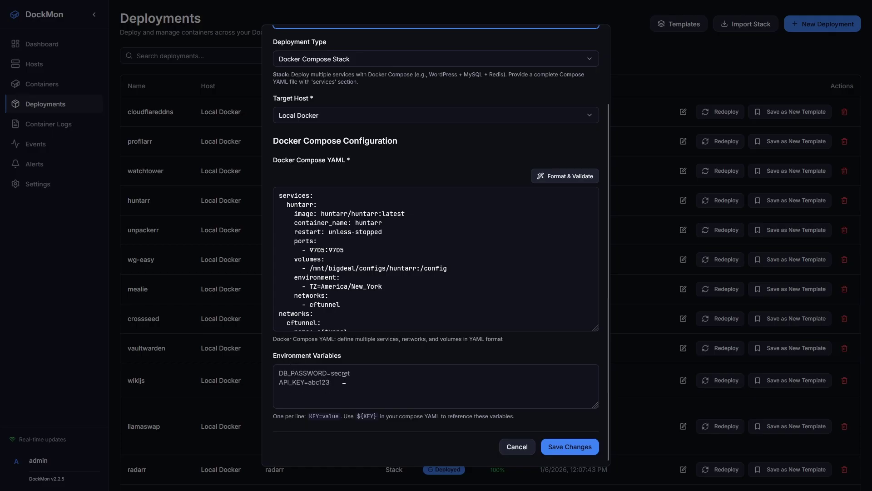
scroll(325, 318, "down", 1)
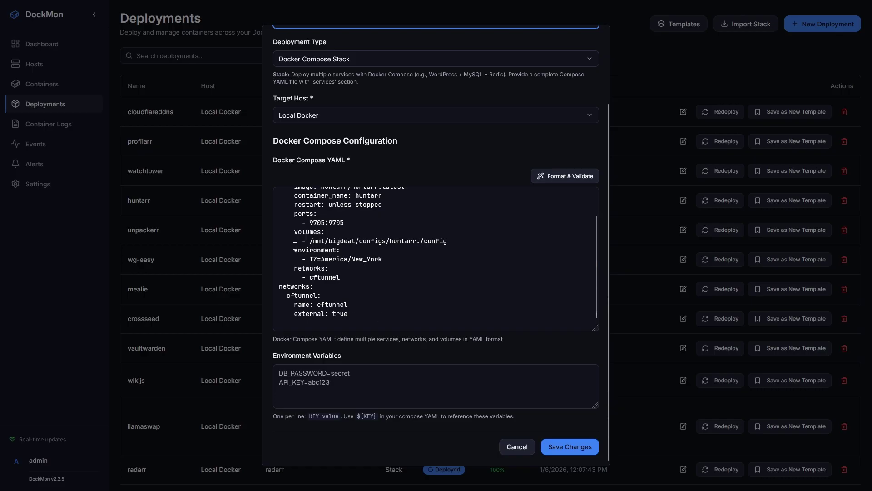
left_click(513, 447)
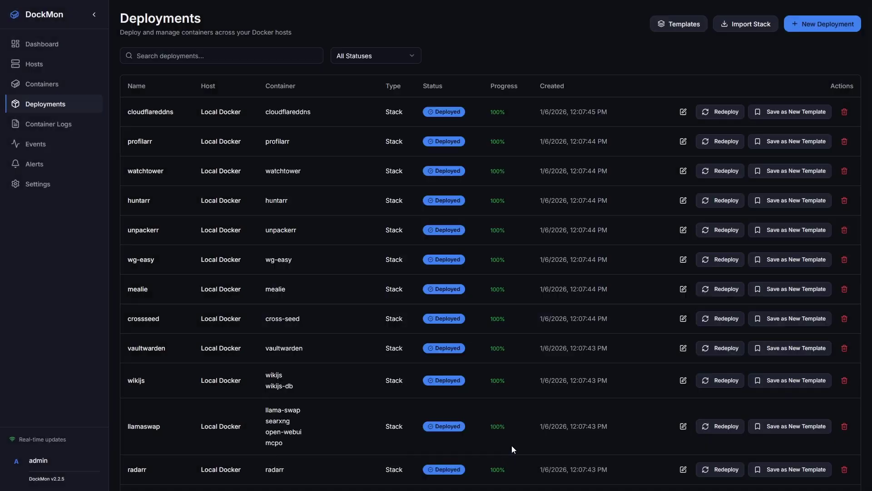